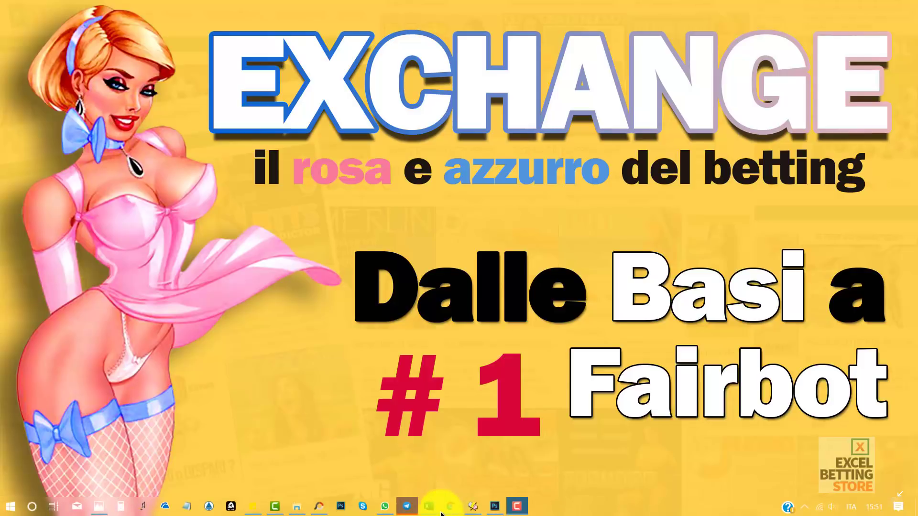
On the Betfair Portsmouth–Sunderland page, view both Squadra segna goal markets, then return to Esito Finale
click(450, 507)
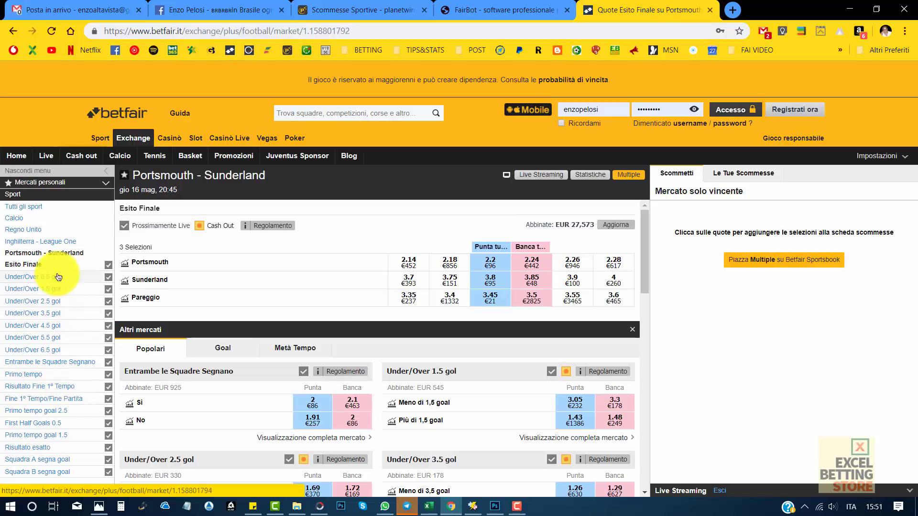
click(77, 460)
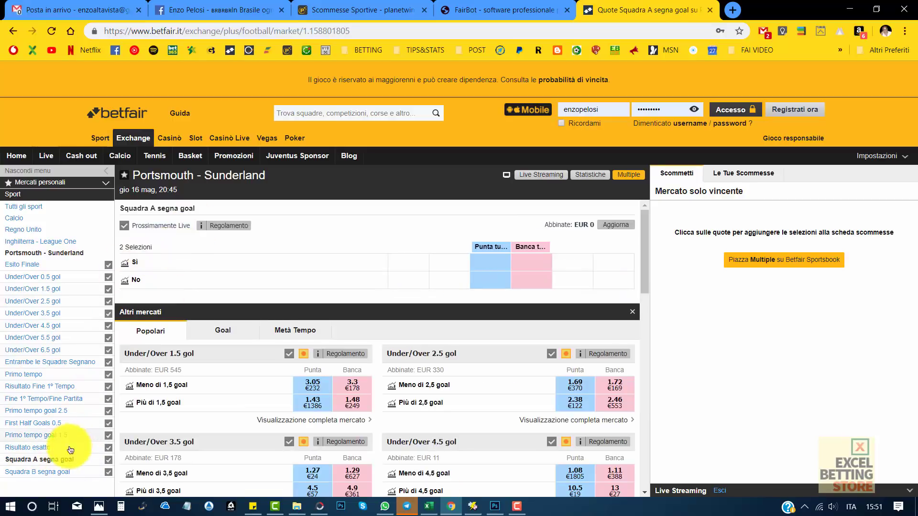
click(73, 473)
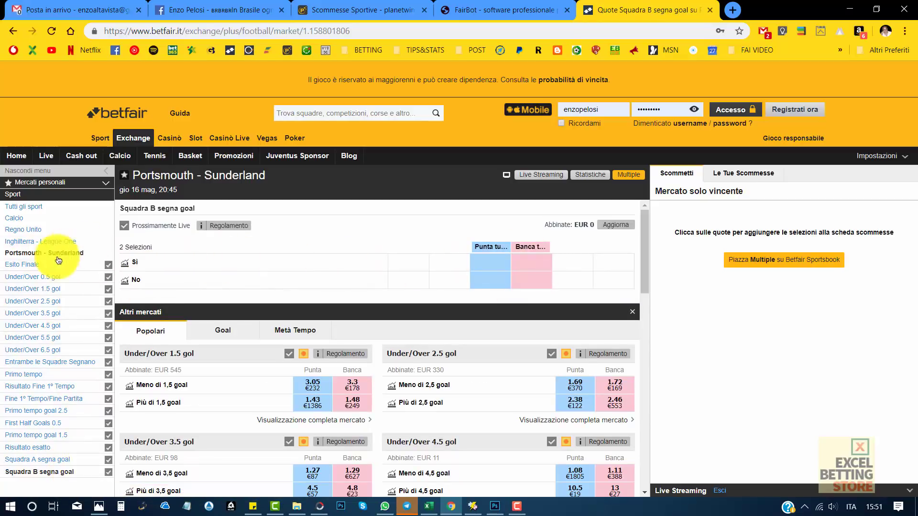
click(44, 267)
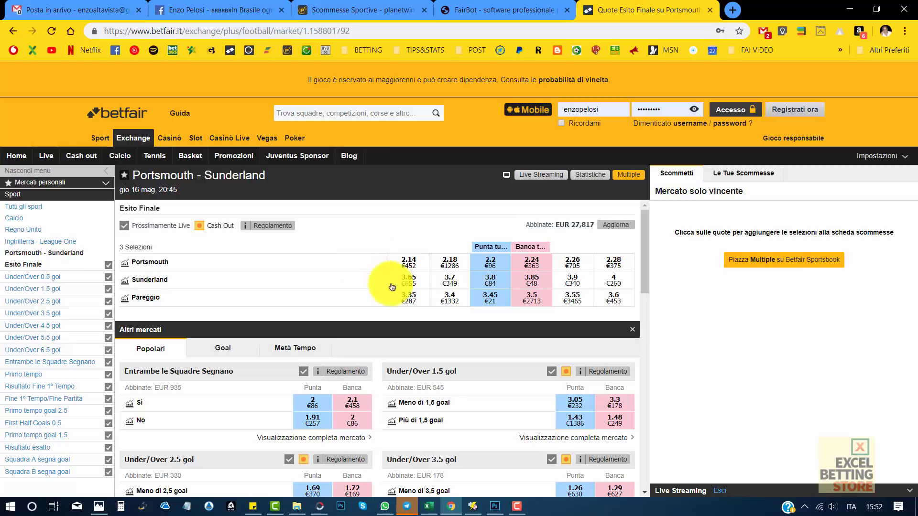
Check the FairBot website, then restore the 'EXCHANGE Dalle Basi a Fairbot' title slide full-screen
click(530, 8)
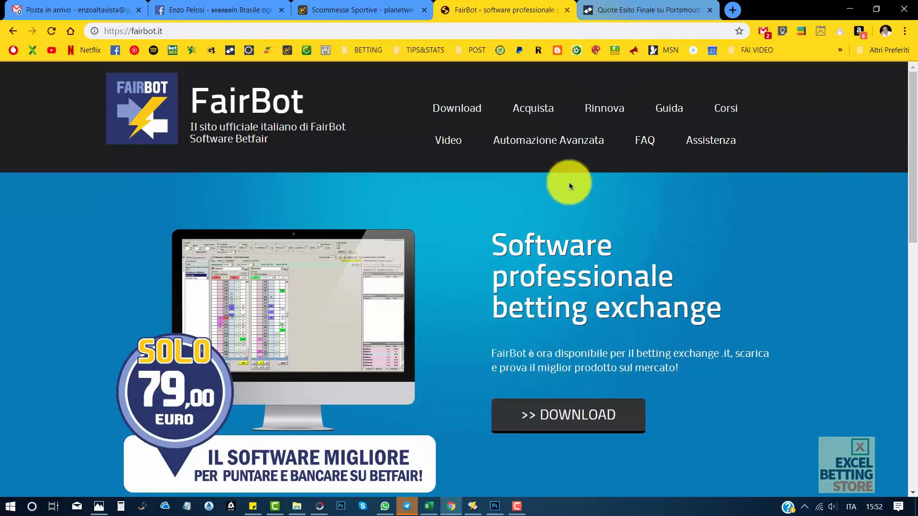
mouse_move(406, 506)
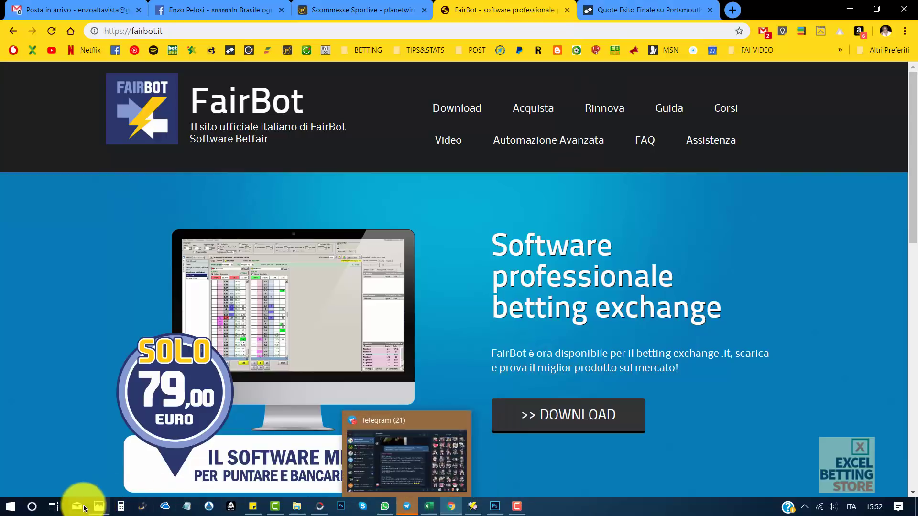
click(95, 506)
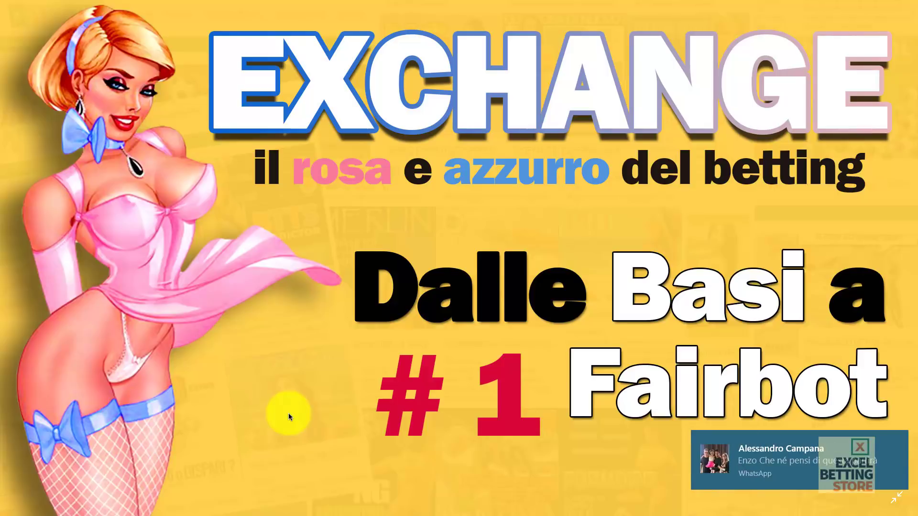
mouse_move(799, 460)
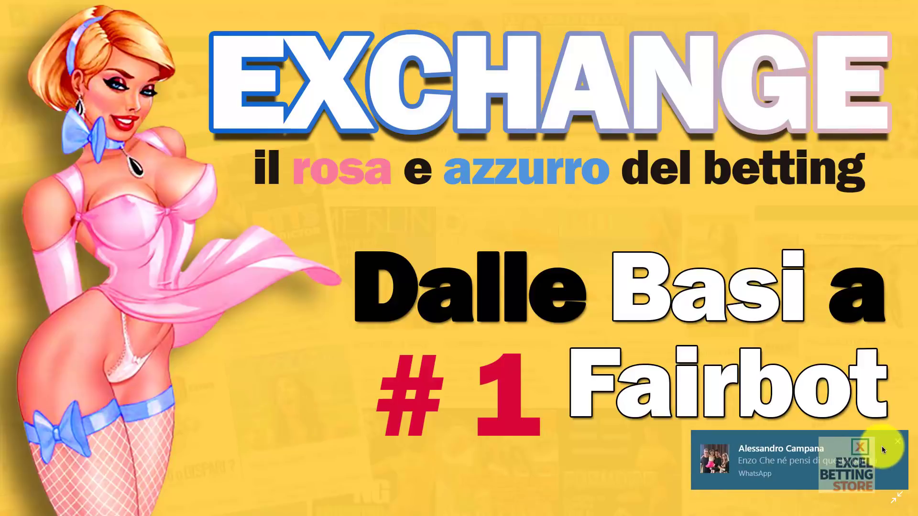
Dismiss both WhatsApp notifications and bring up FairBot's Portsmouth–Sunderland Esito Finale grid
click(902, 443)
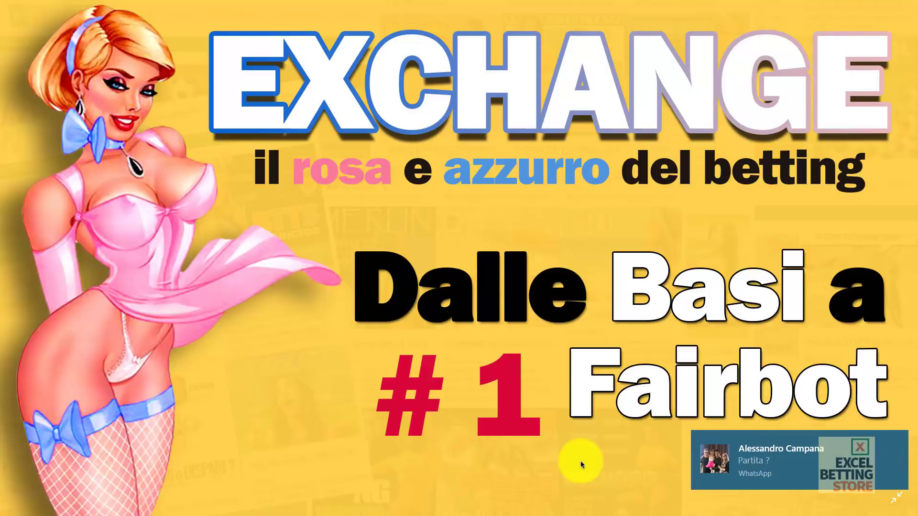
click(896, 438)
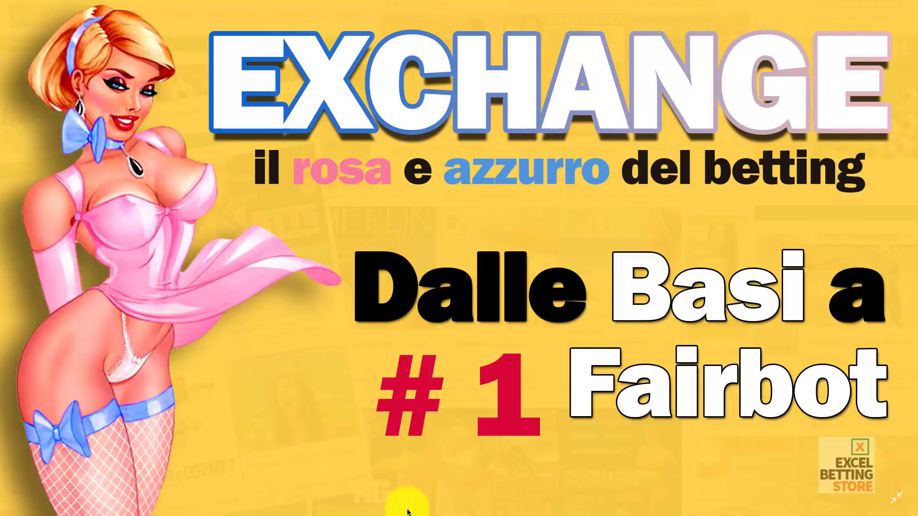
click(473, 508)
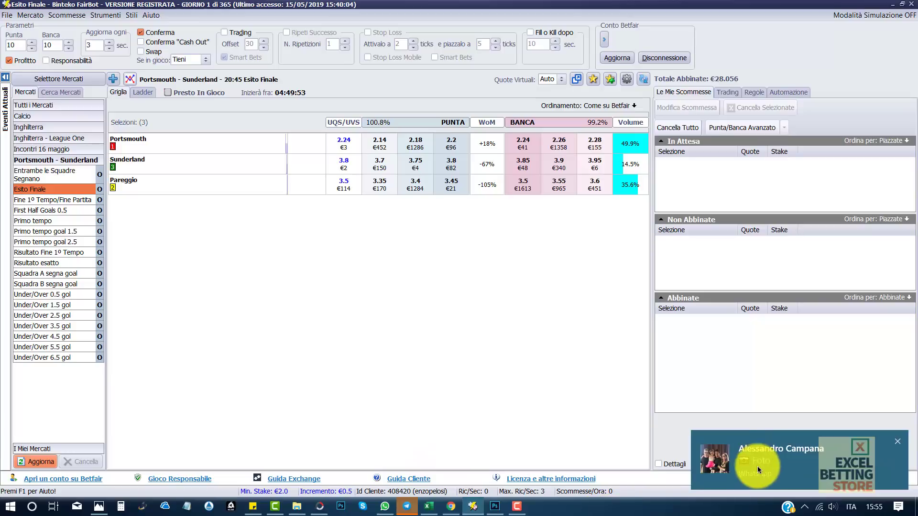
click(897, 441)
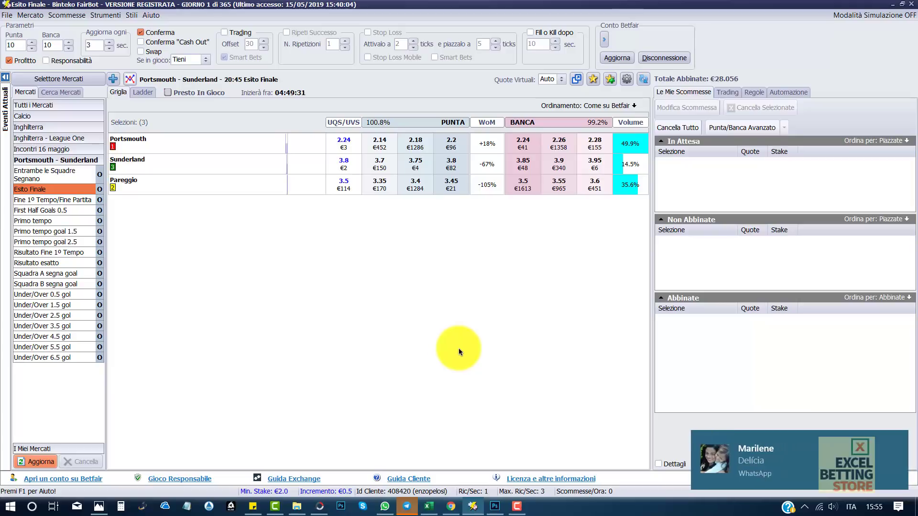
click(897, 440)
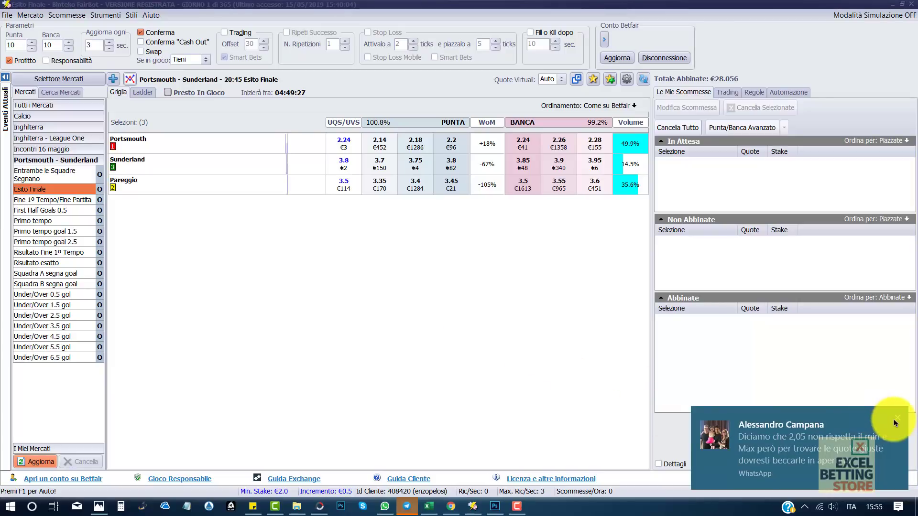
click(895, 419)
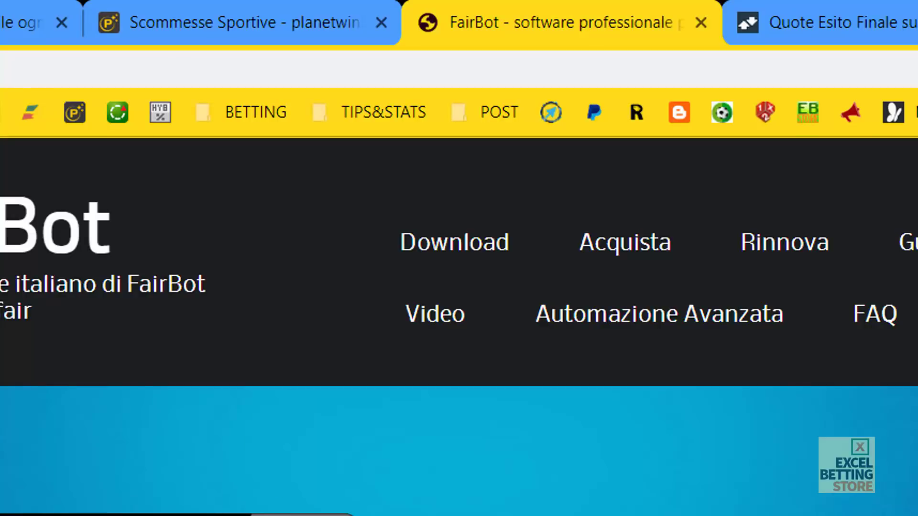
Switch to the 'Quote Esito Finale' tab showing Portsmouth at 2.22 back, 2.24 lay
click(787, 27)
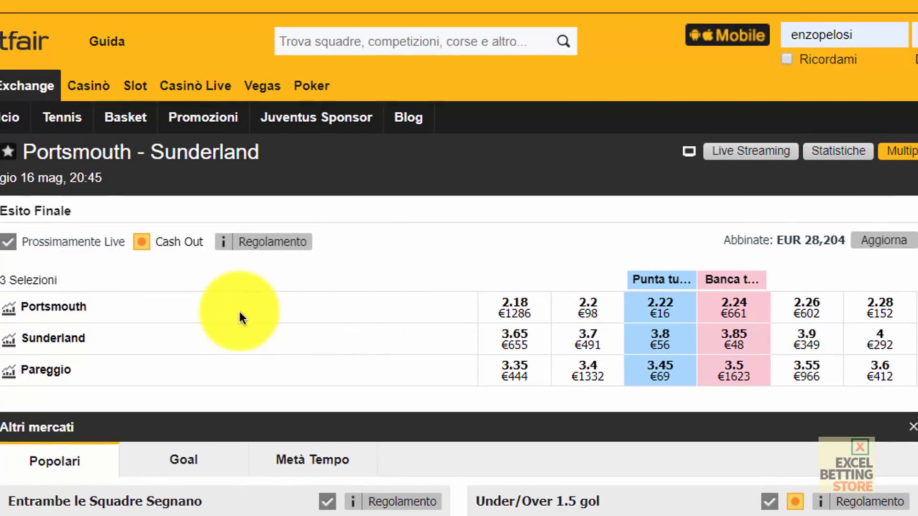
click(661, 315)
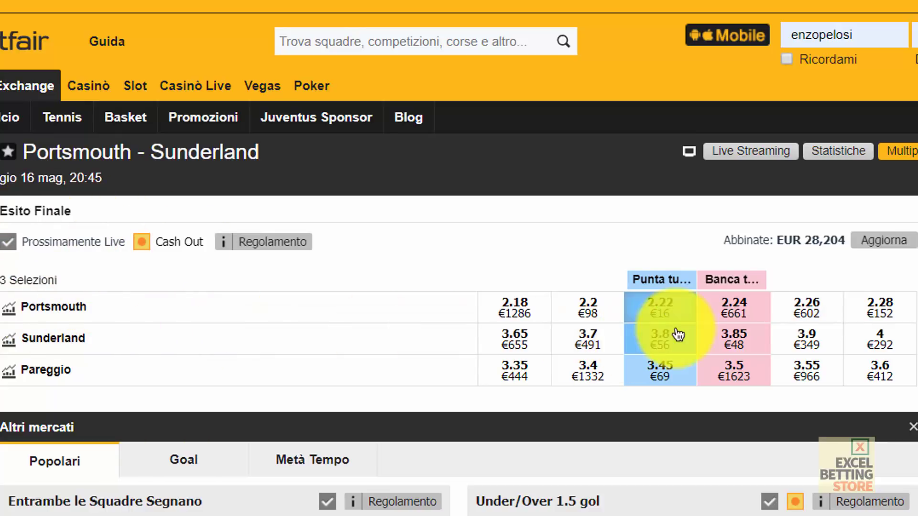
click(677, 313)
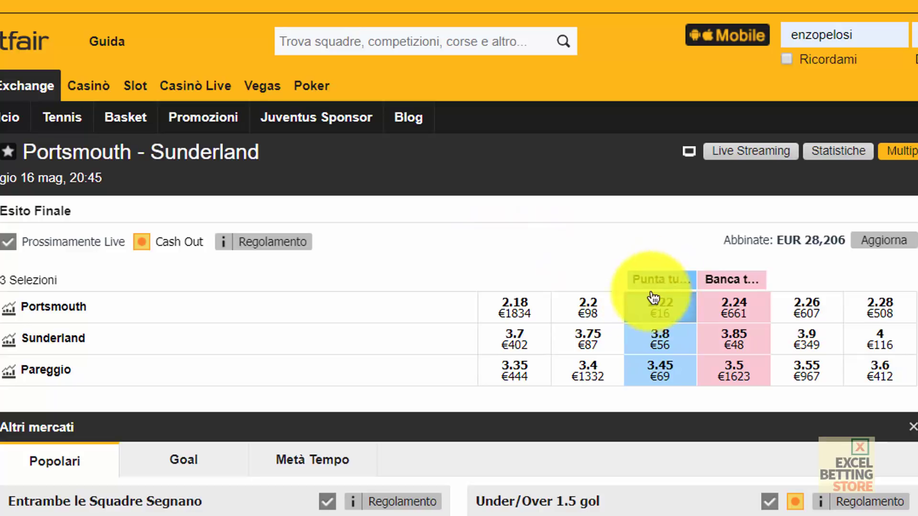
click(677, 310)
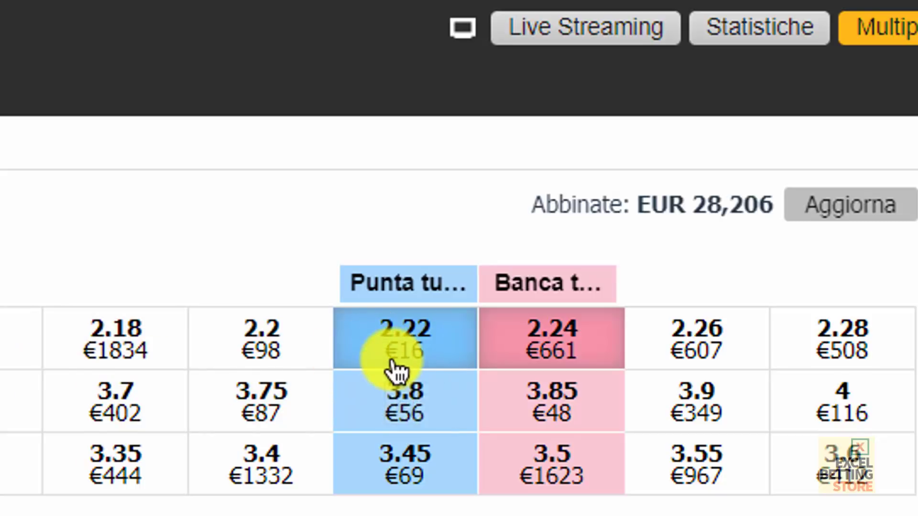
mouse_move(659, 308)
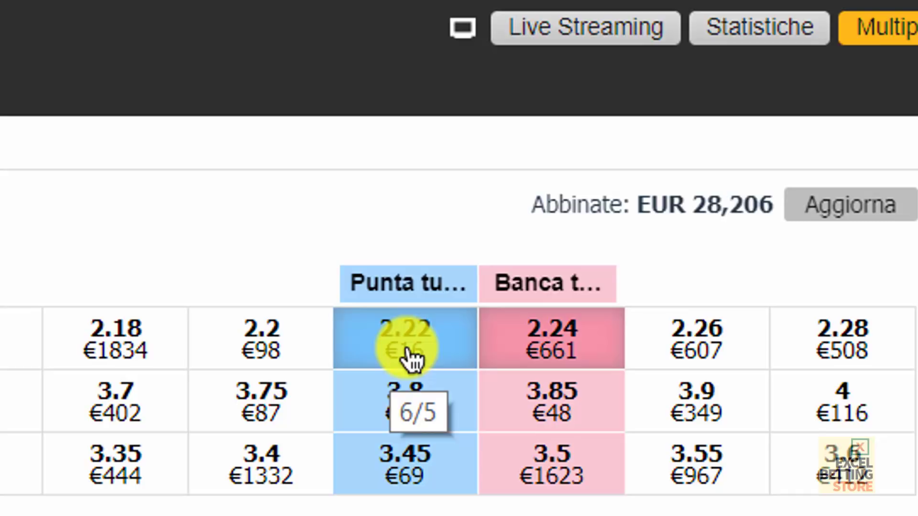
Select Portsmouth's 2.22 back price, then add a lay on Portsmouth at 2.24
click(409, 356)
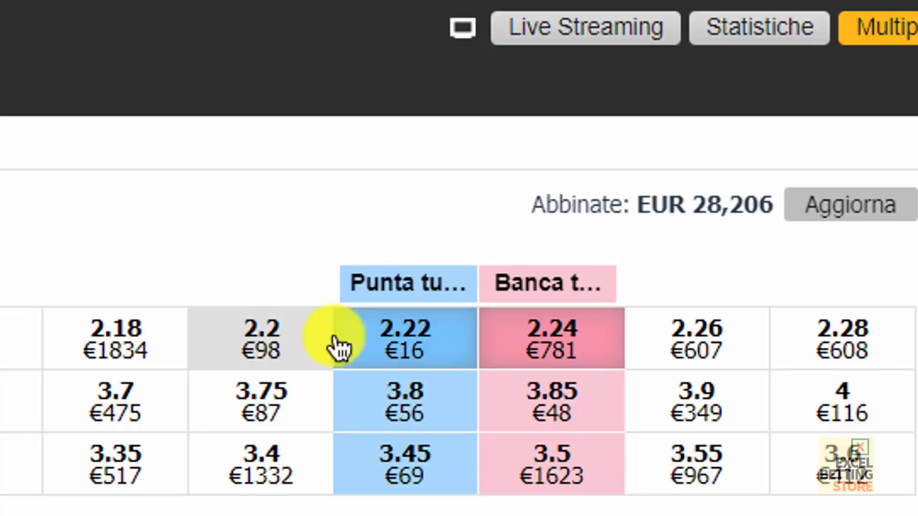
click(383, 340)
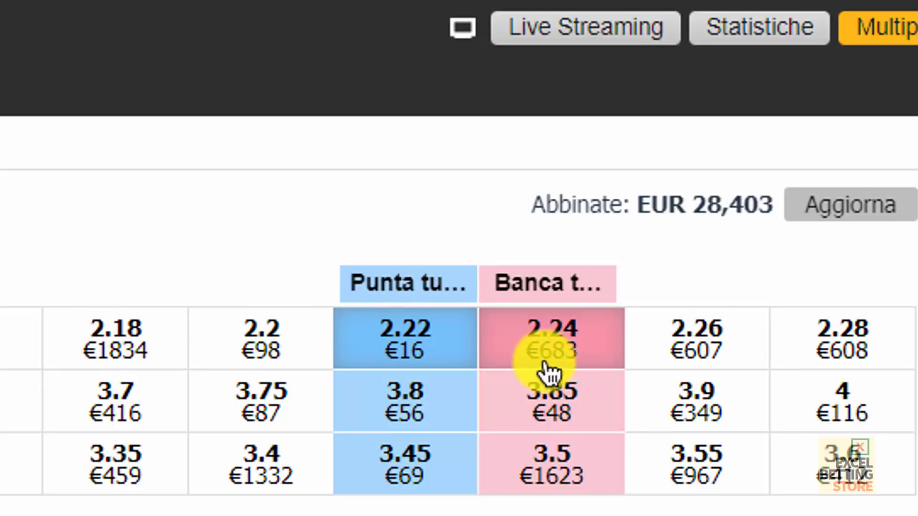
mouse_move(430, 373)
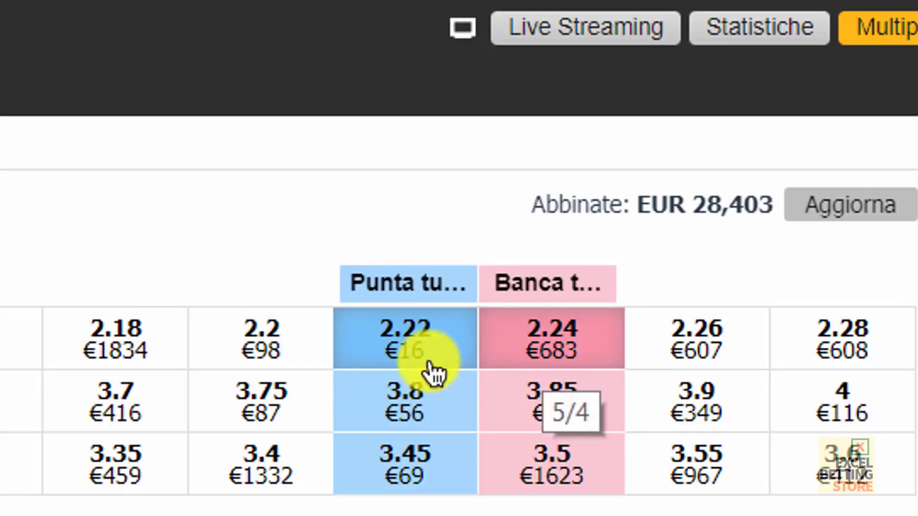
click(581, 341)
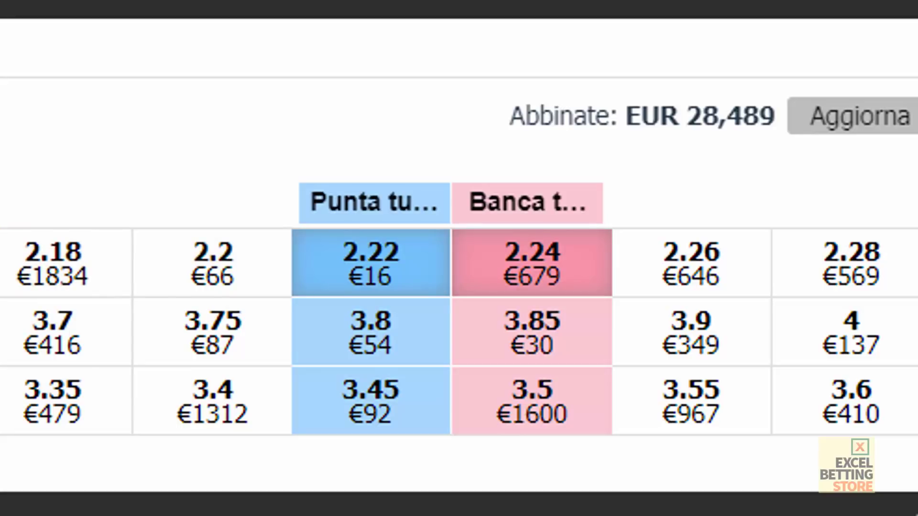
Pick a Portsmouth price to add to the Scommetti bet slip
click(57, 256)
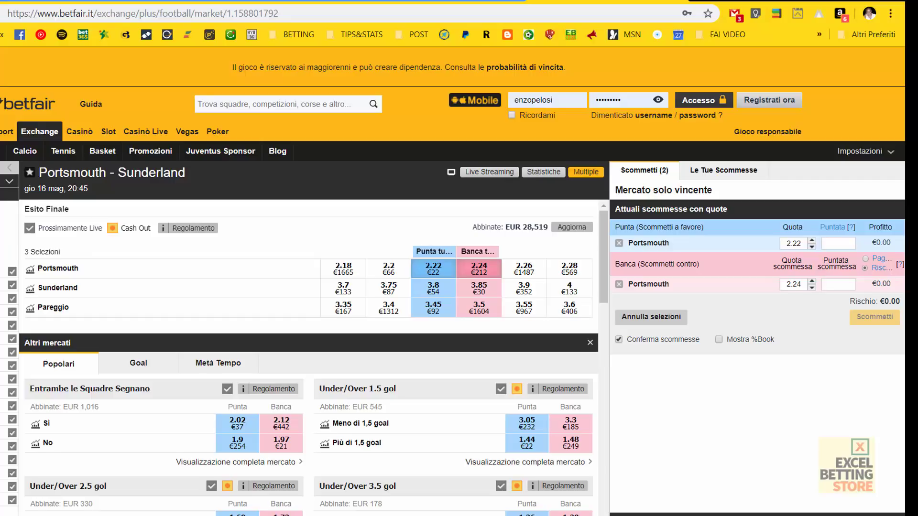
Switch to FairBot's Portsmouth–Sunderland grid showing 2.22 back and 2.24 lay
mouse_move(472, 506)
click(406, 478)
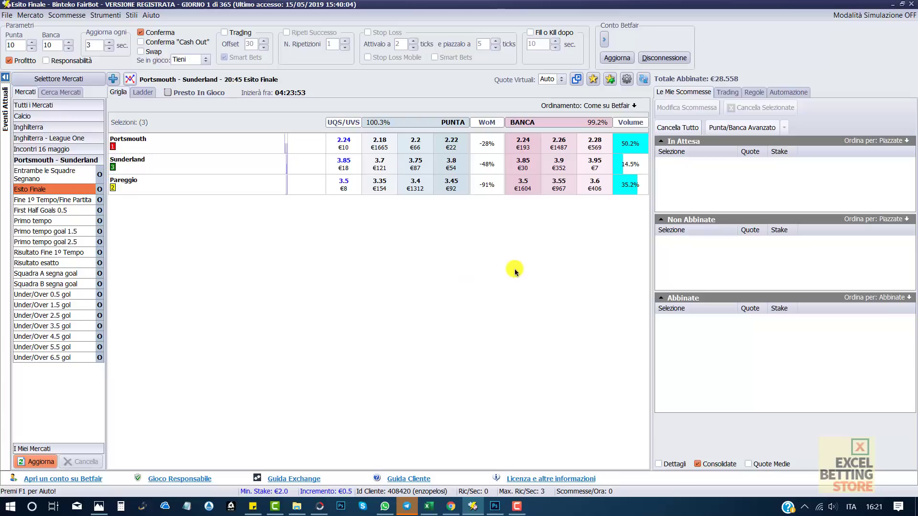
click(446, 508)
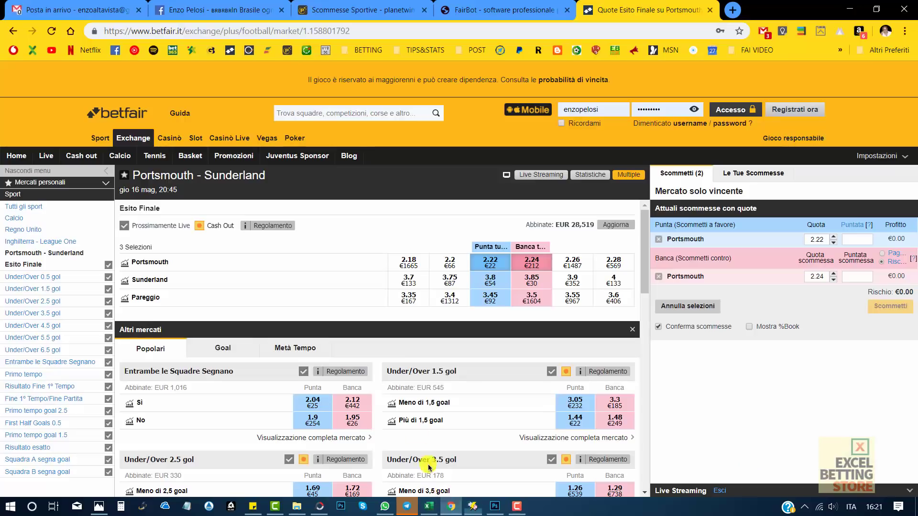
click(470, 506)
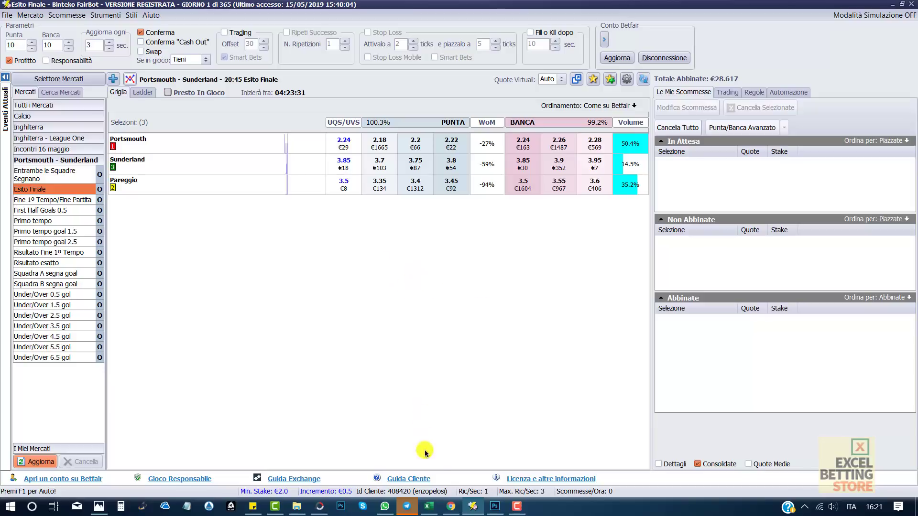
click(517, 506)
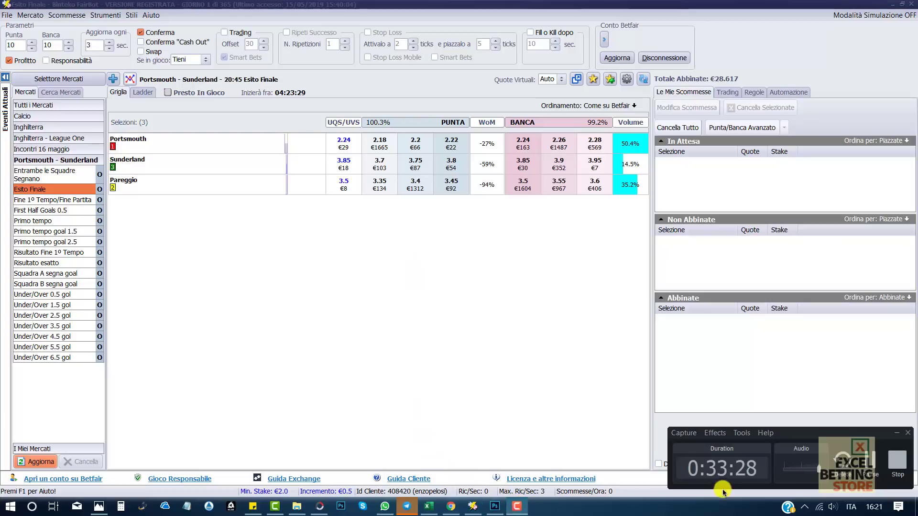